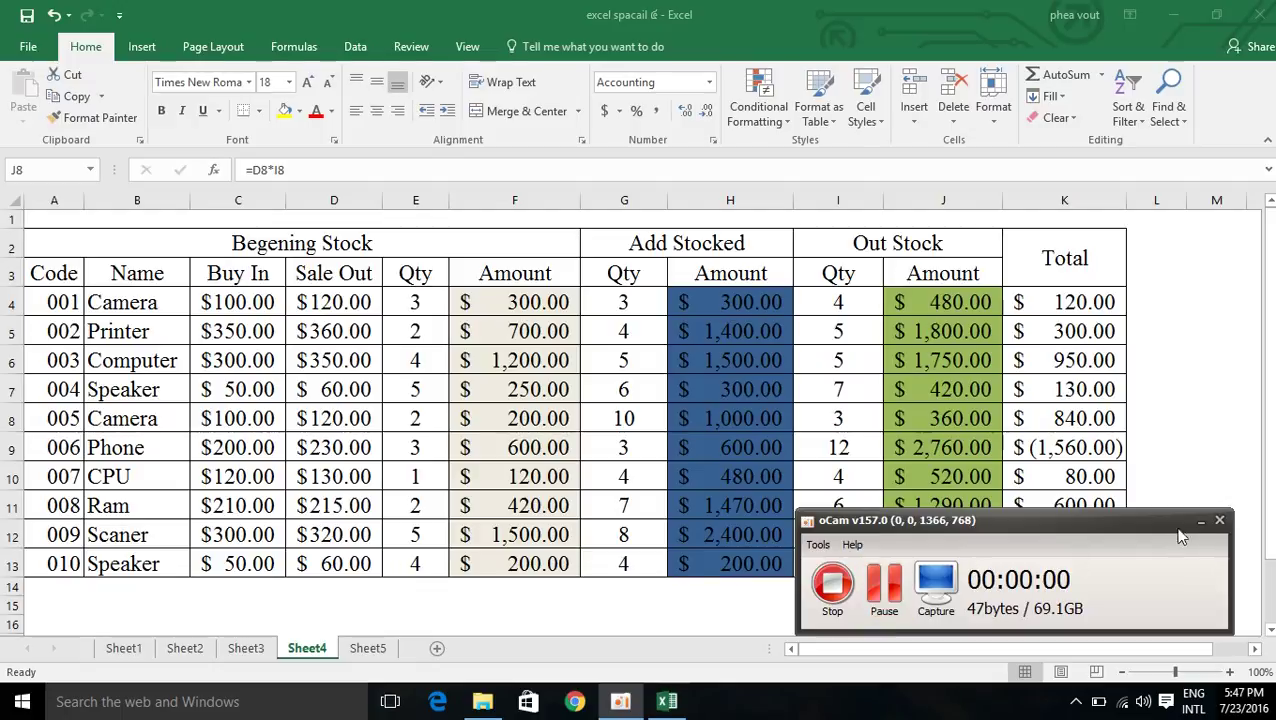
Step: Clear the Begening Stock amounts F4:F13 and the Add Stocked amounts H4:H13
click(1201, 521)
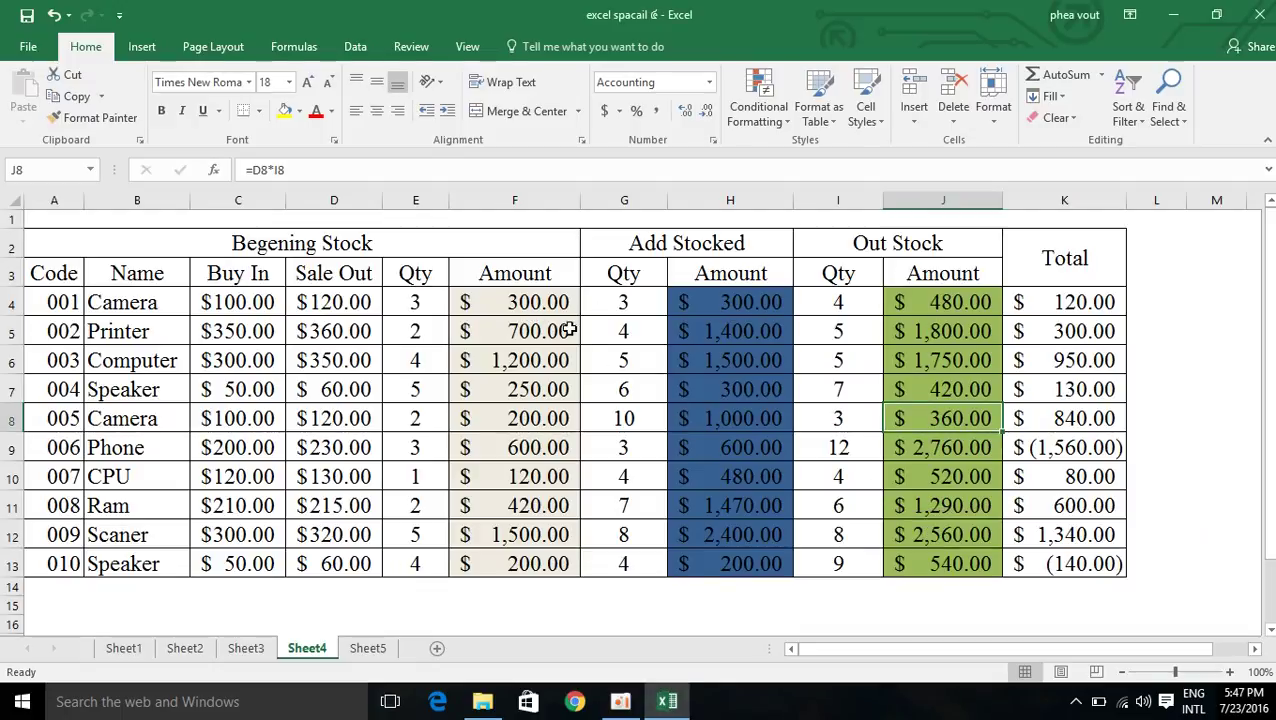
drag(506, 304, 497, 576)
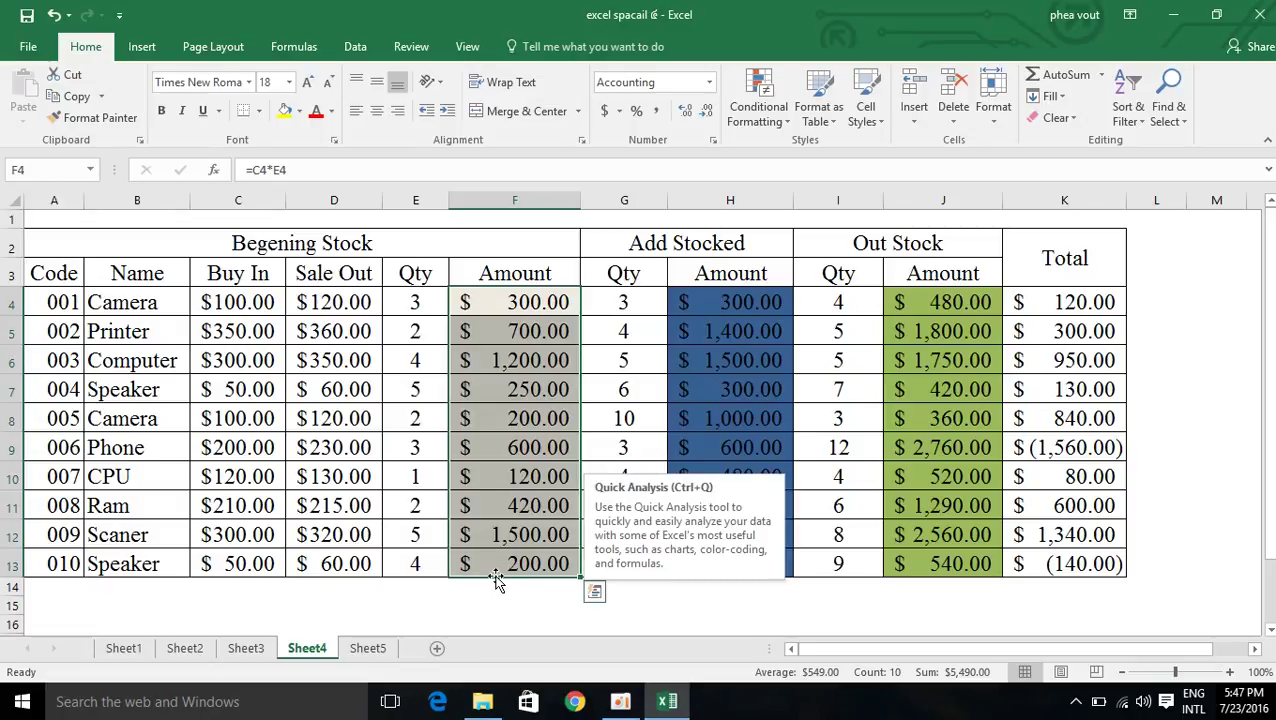
key(Delete)
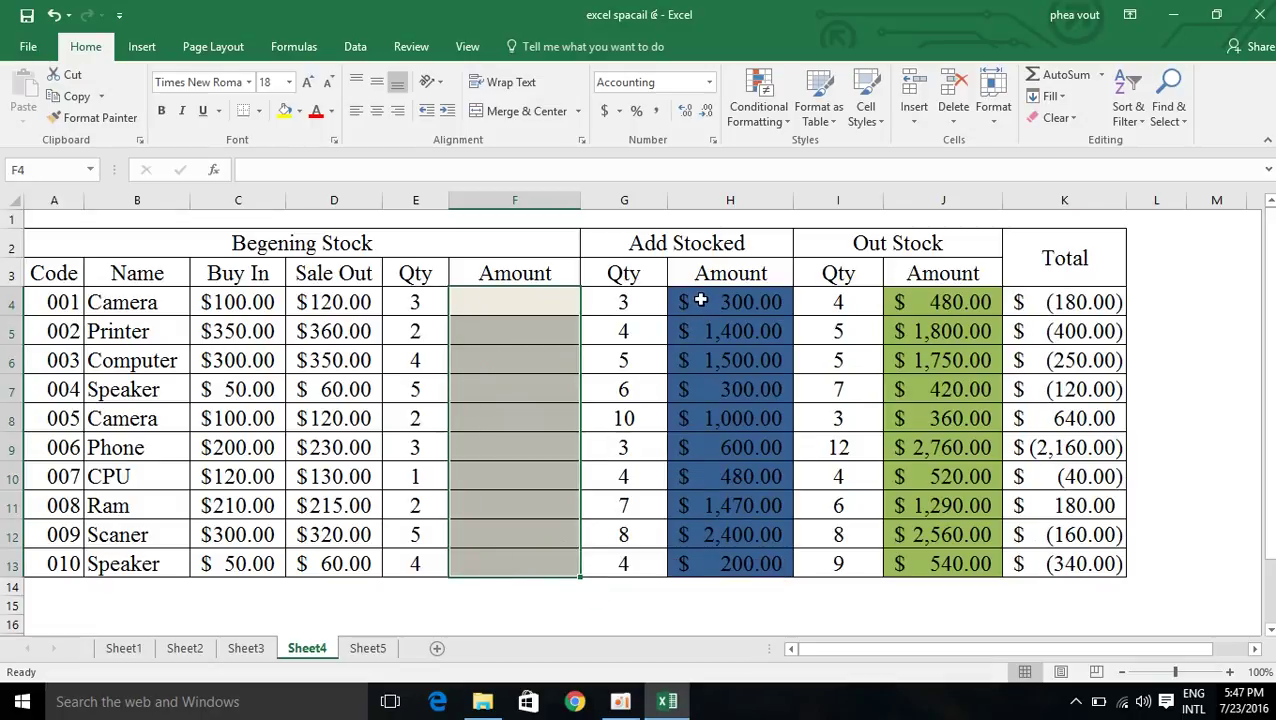
drag(701, 301, 720, 586)
key(Delete)
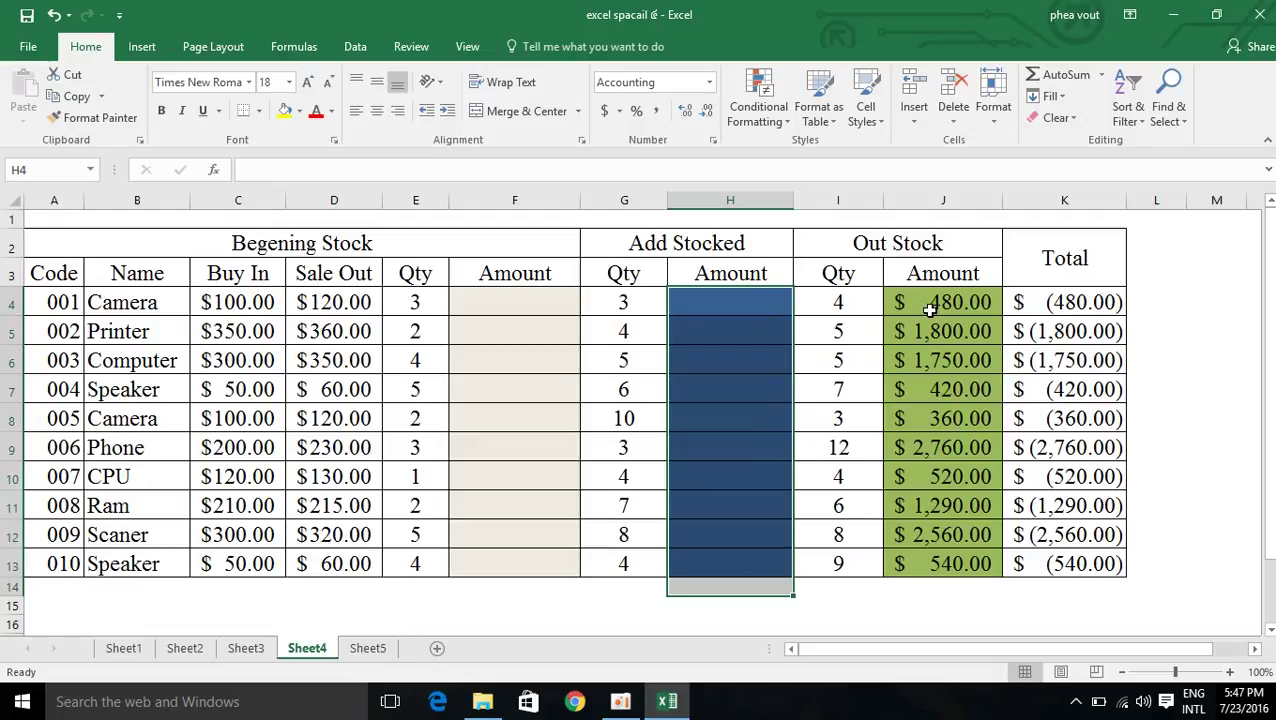
Step: Clear the Out Stock amounts J4:J13 and the Total values K4:K13
drag(930, 305, 945, 565)
key(Delete)
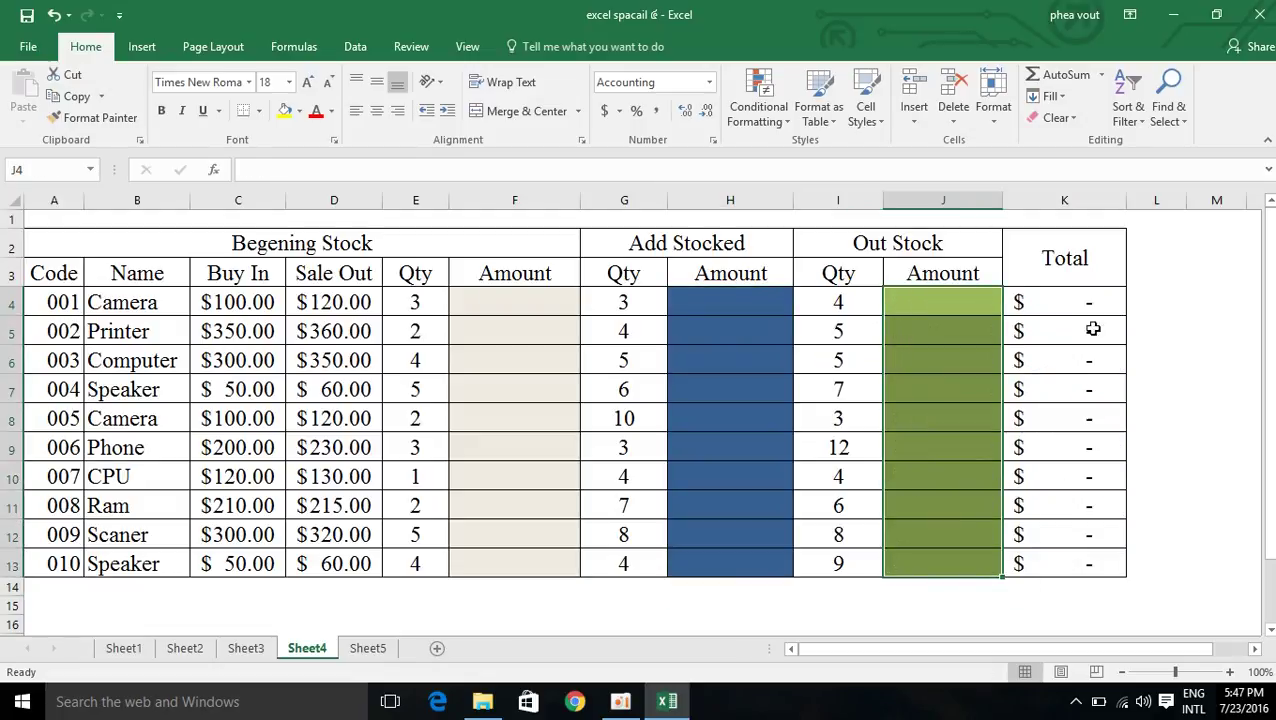
drag(1042, 303, 1062, 564)
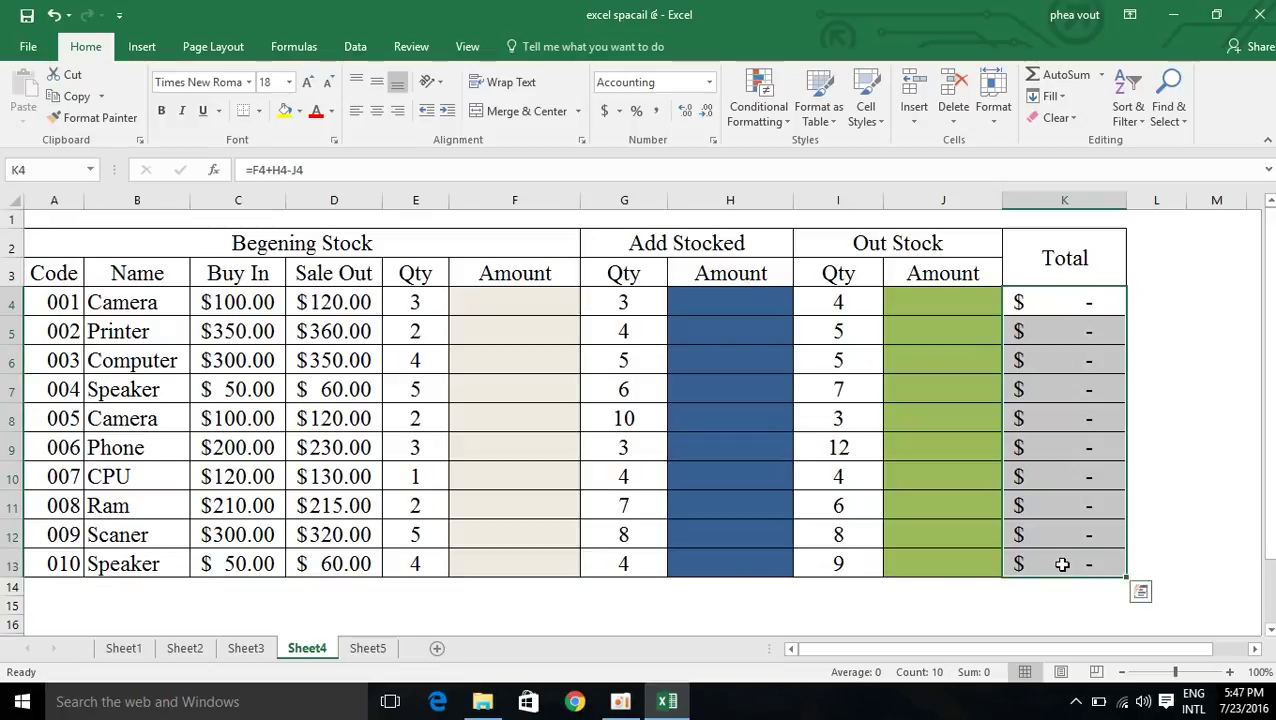
key(Delete)
drag(712, 322, 710, 307)
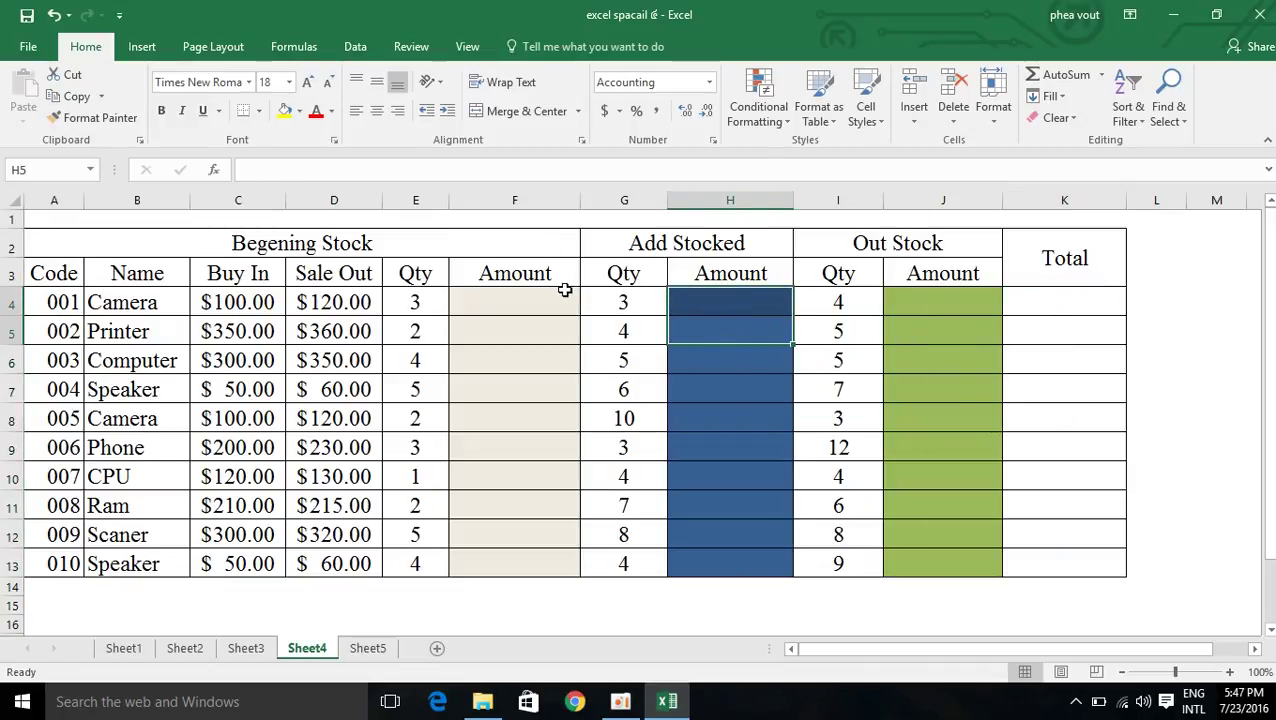
click(507, 299)
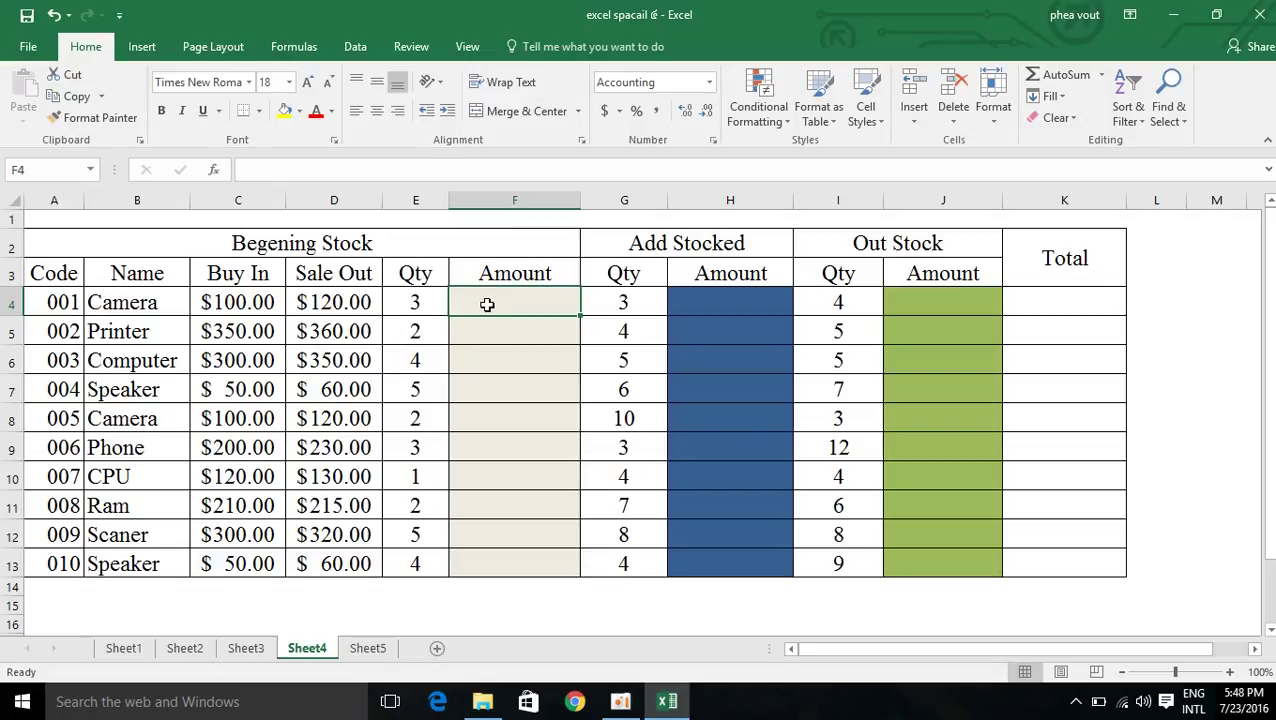
Step: Enter =C4*E4 in F4 and fill it down to F13
text(=)
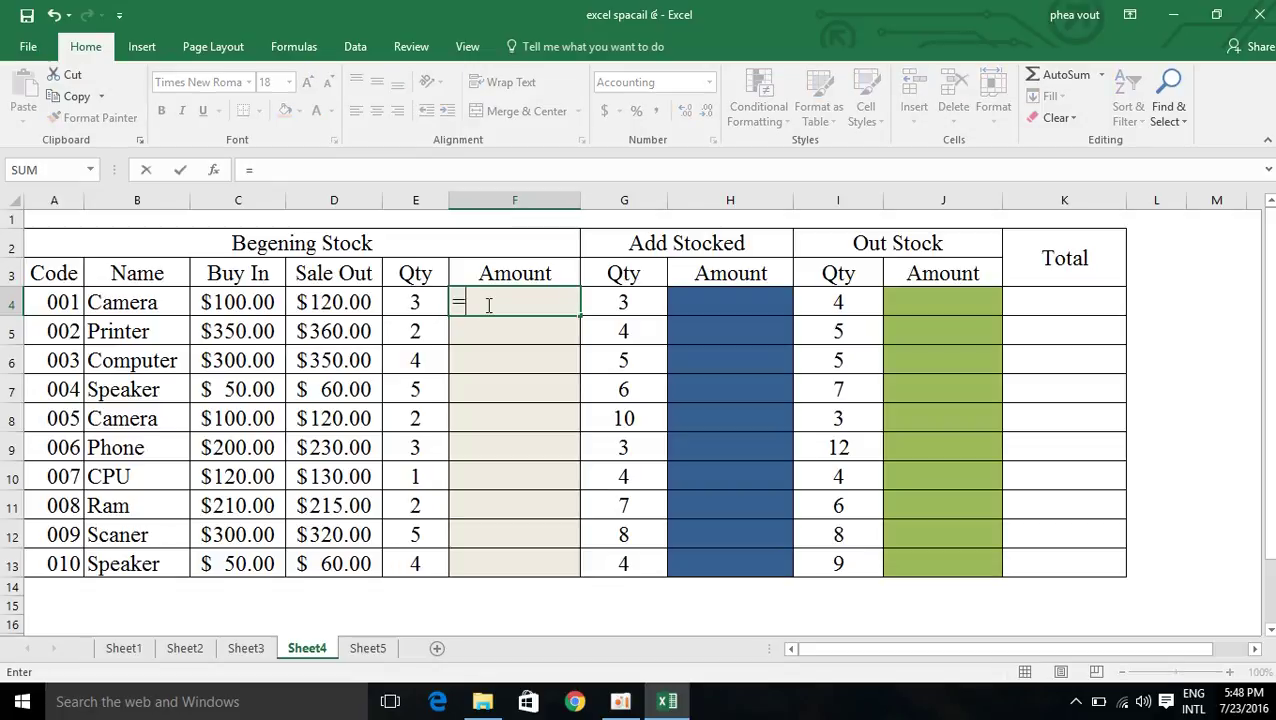
click(235, 303)
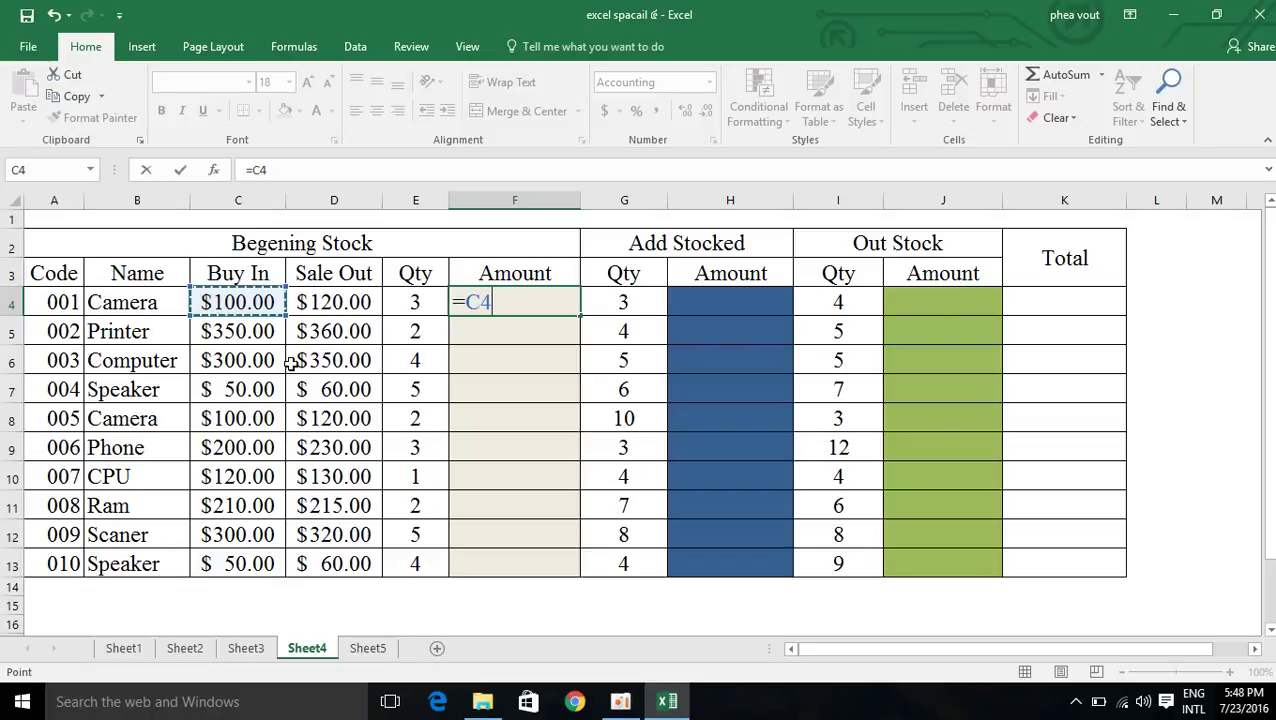
text(*)
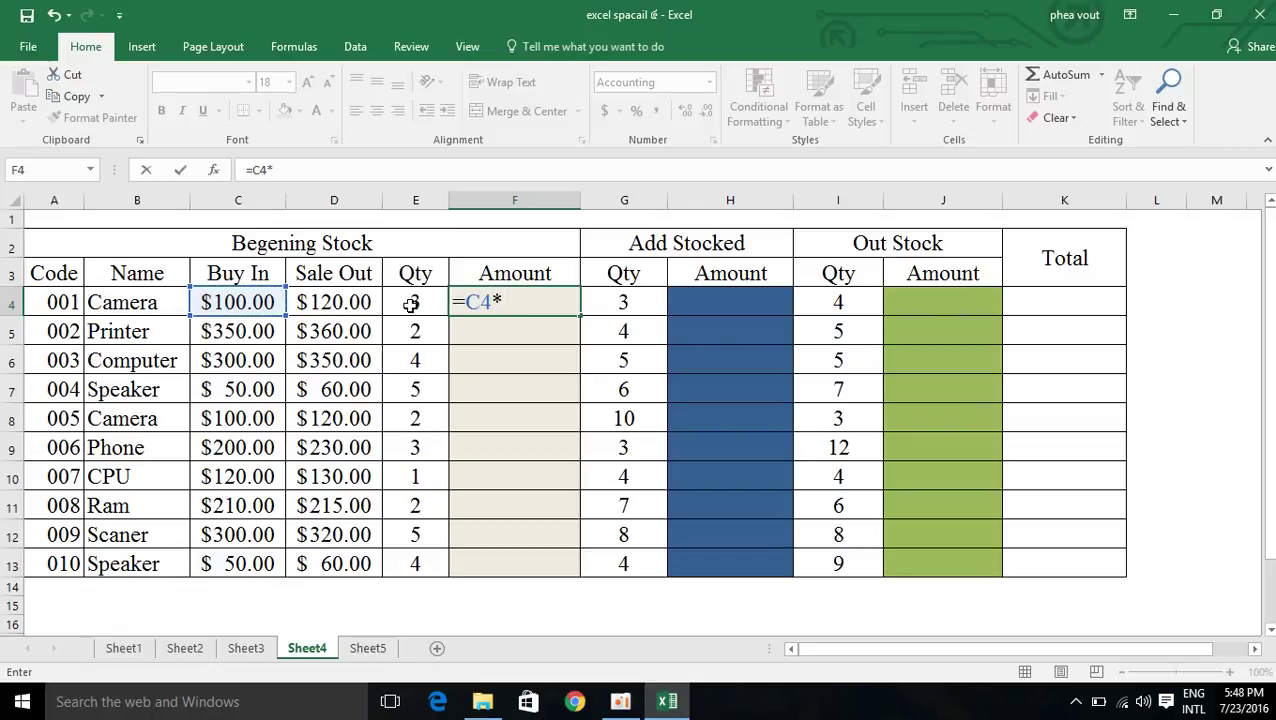
click(411, 304)
key(Return)
click(474, 304)
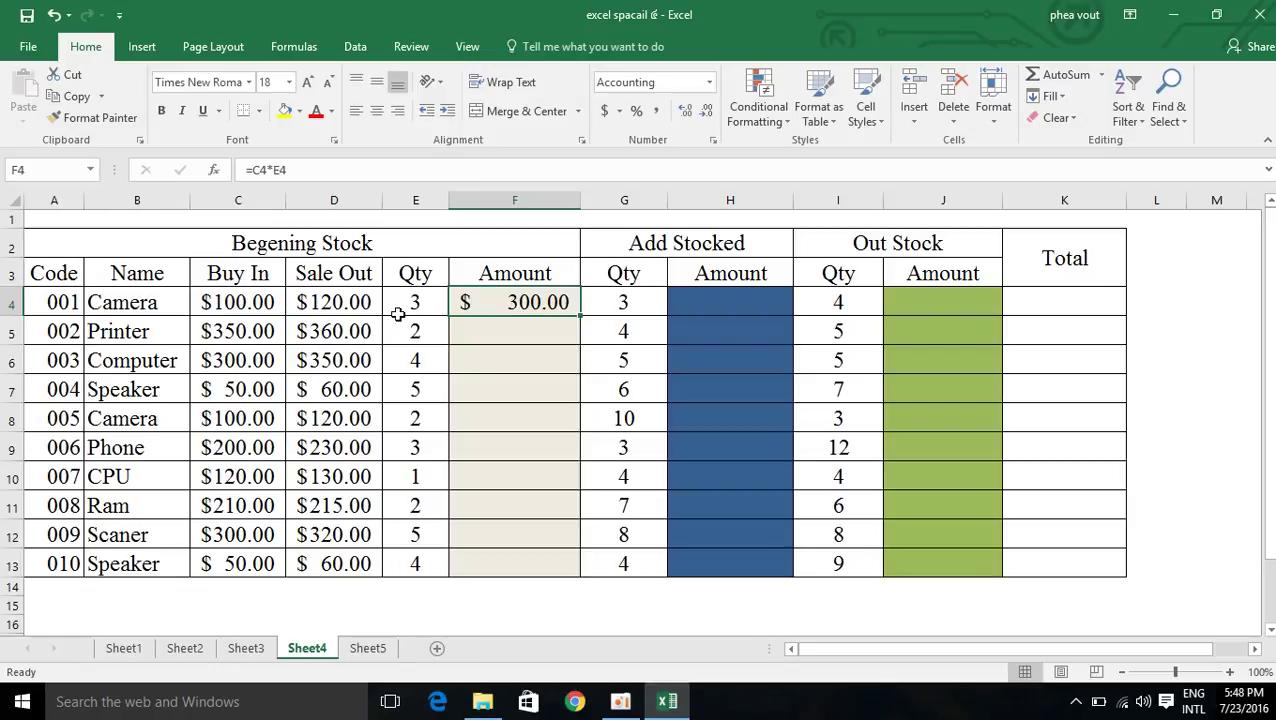
drag(577, 313, 572, 581)
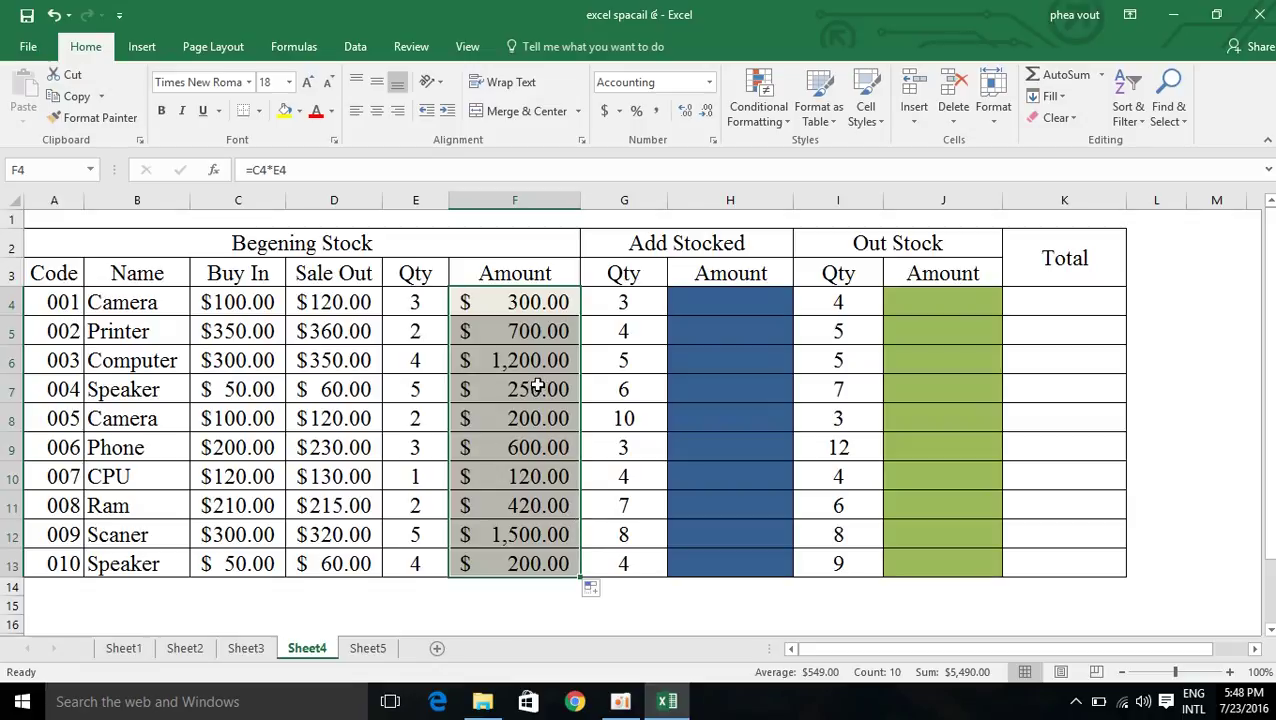
click(696, 307)
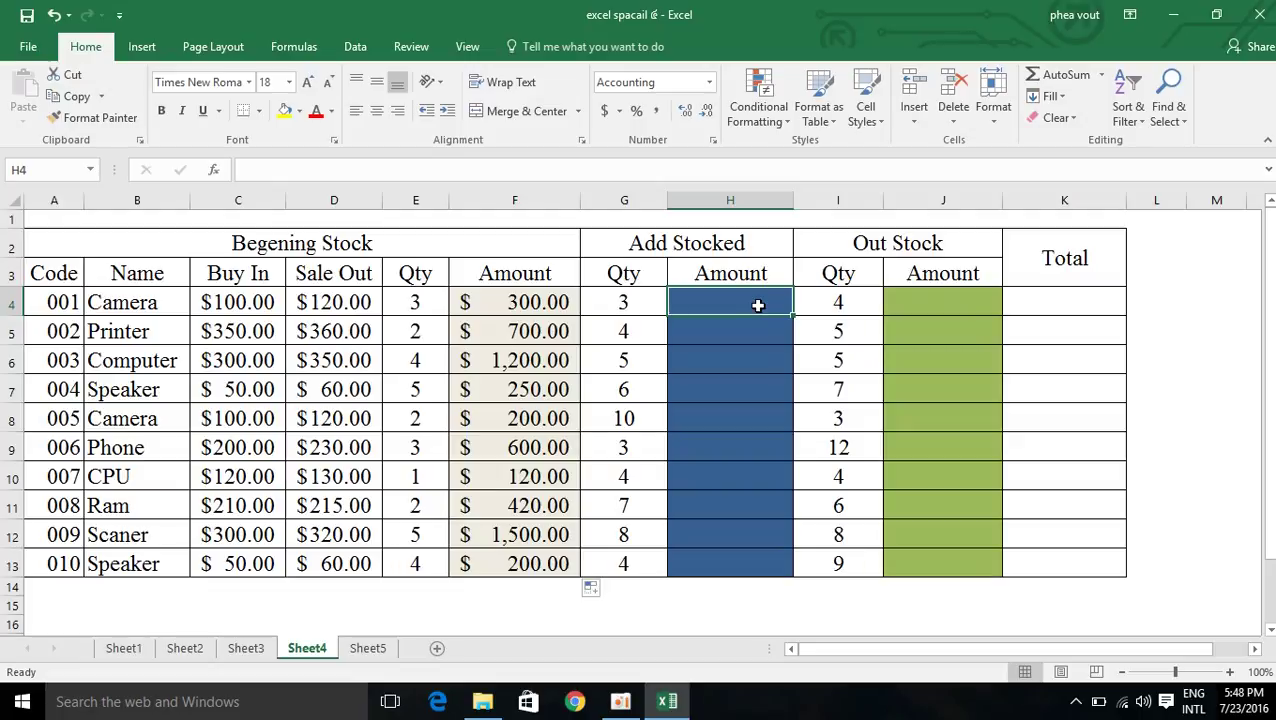
Step: Enter =C4*G4 in H4 and fill it down to H13, totalling $9,650.00
text(=)
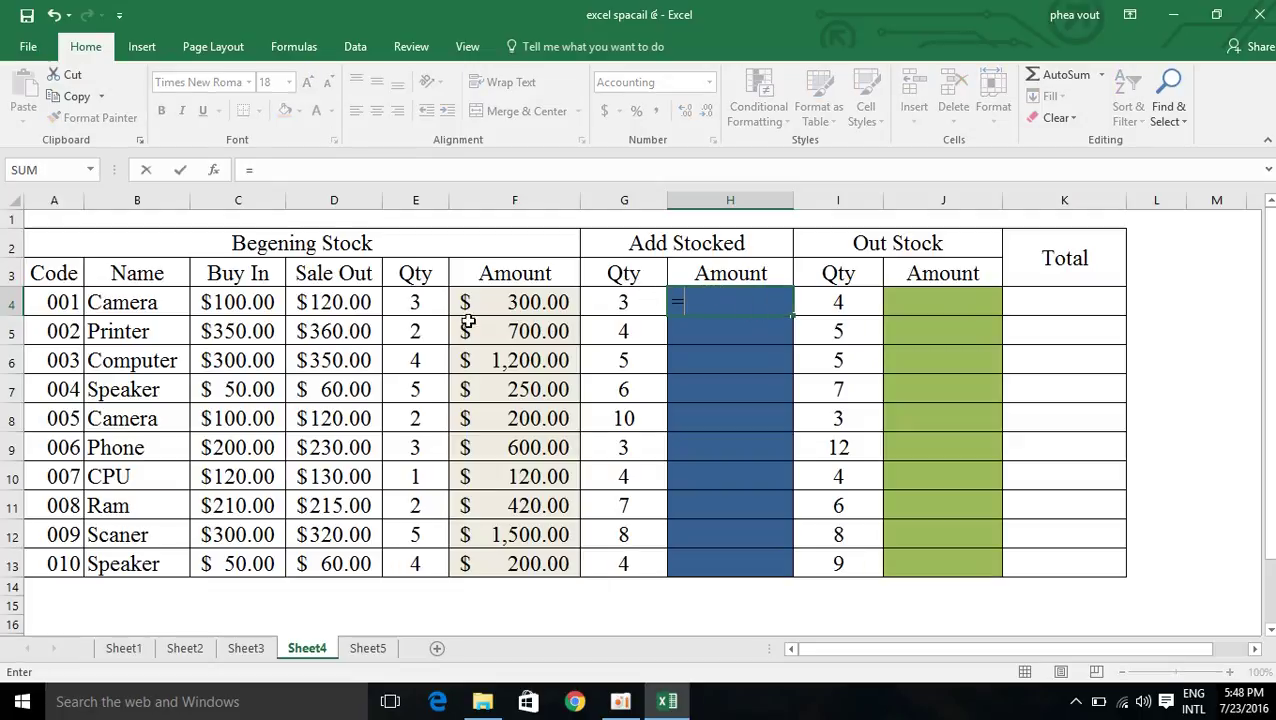
click(260, 303)
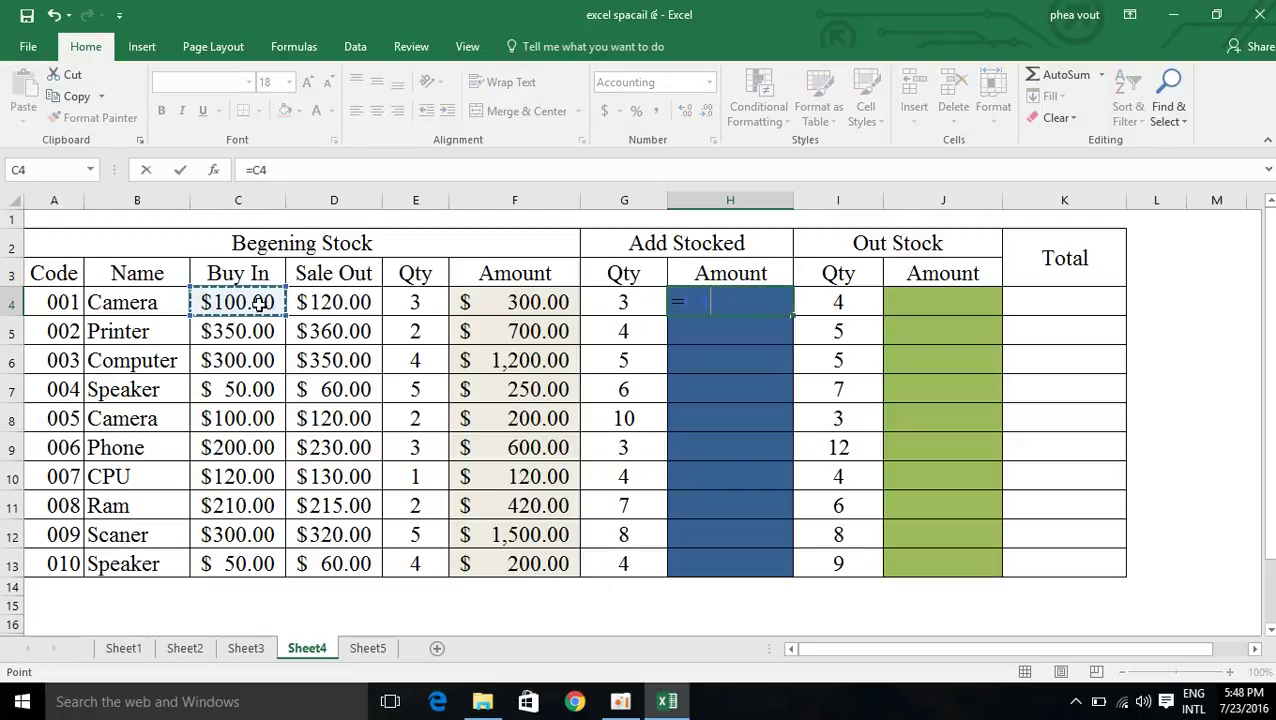
text(*)
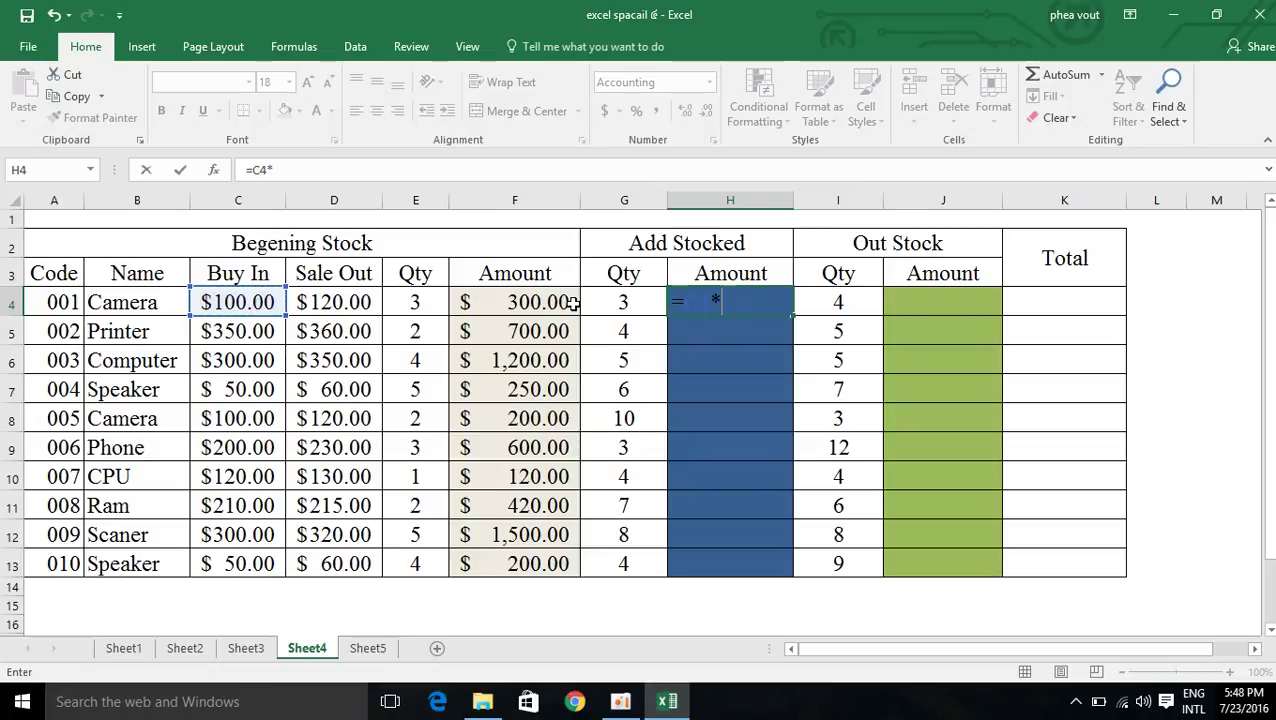
click(631, 303)
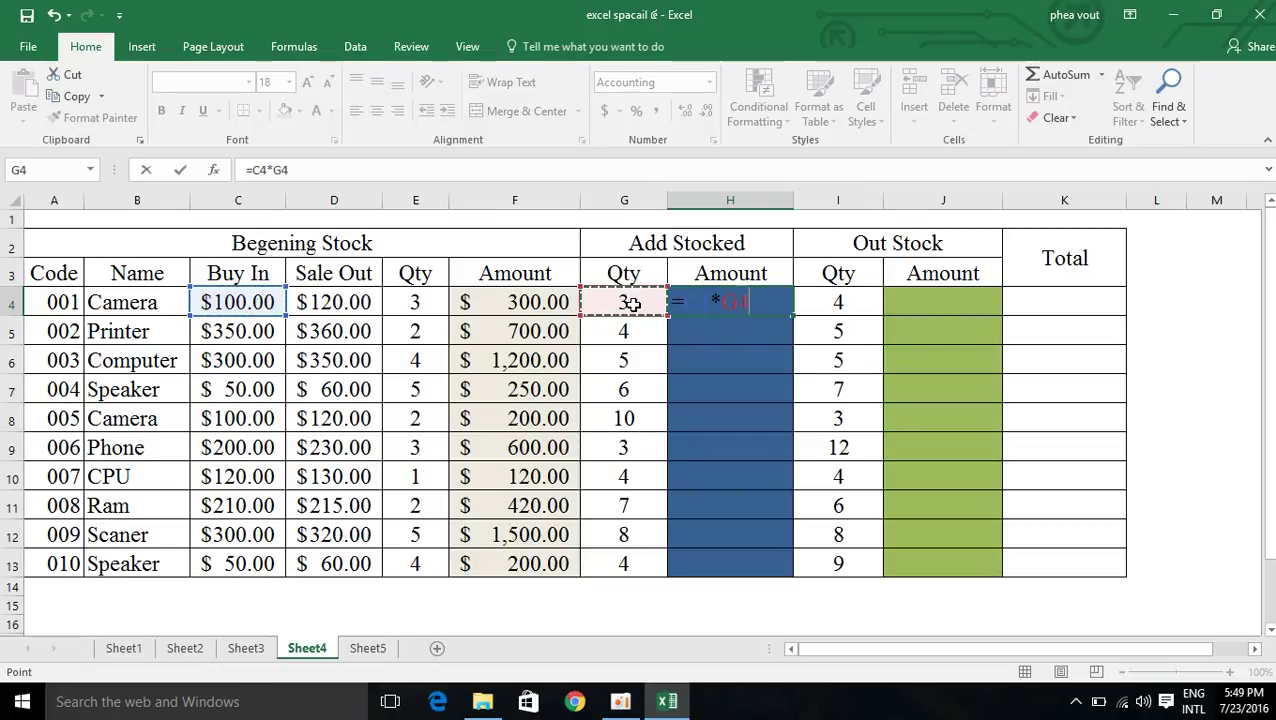
key(Return)
click(692, 300)
drag(790, 313, 798, 578)
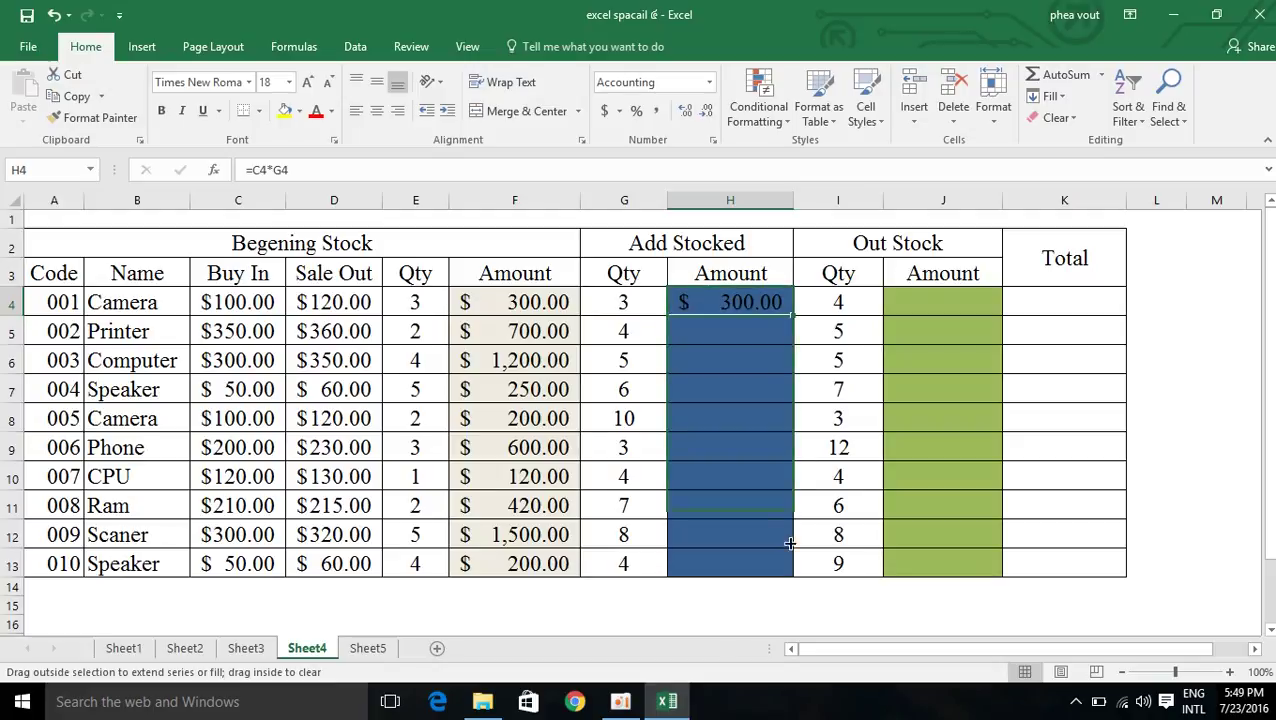
click(778, 620)
click(944, 312)
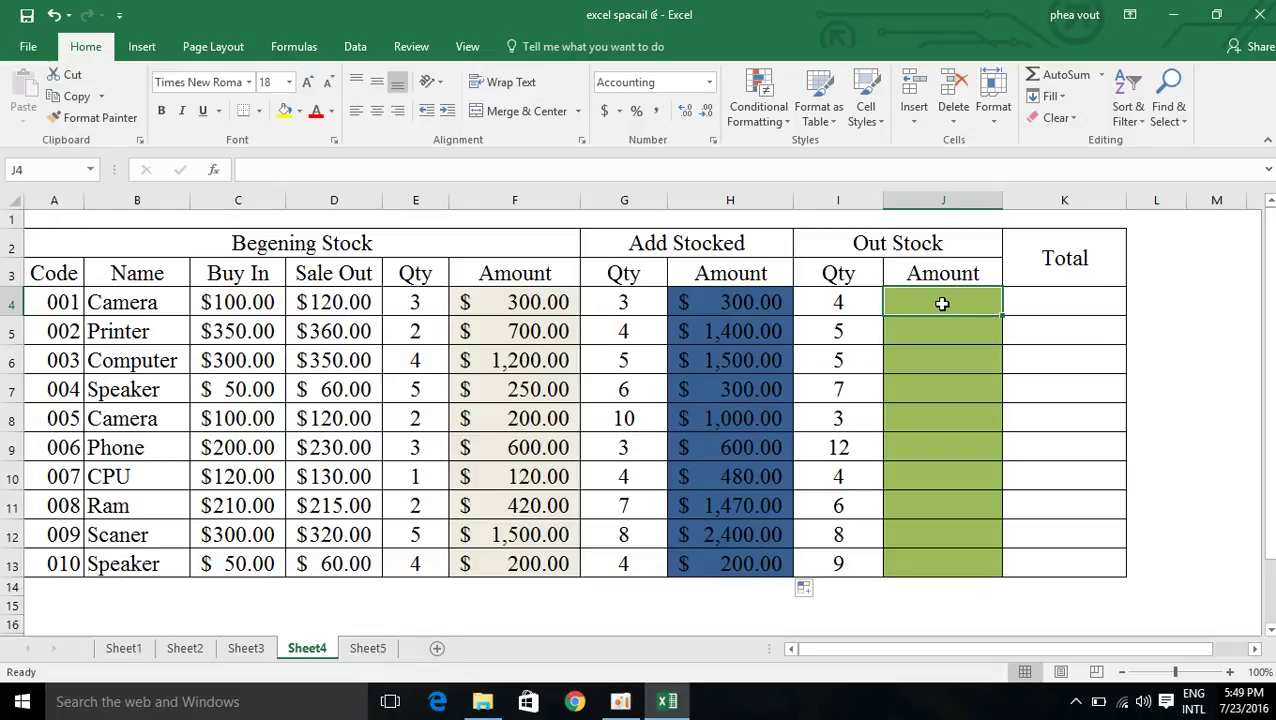
Step: Enter =D4*I4 in J4 and fill it down to J13, giving $480.00 through $540.00
text(=)
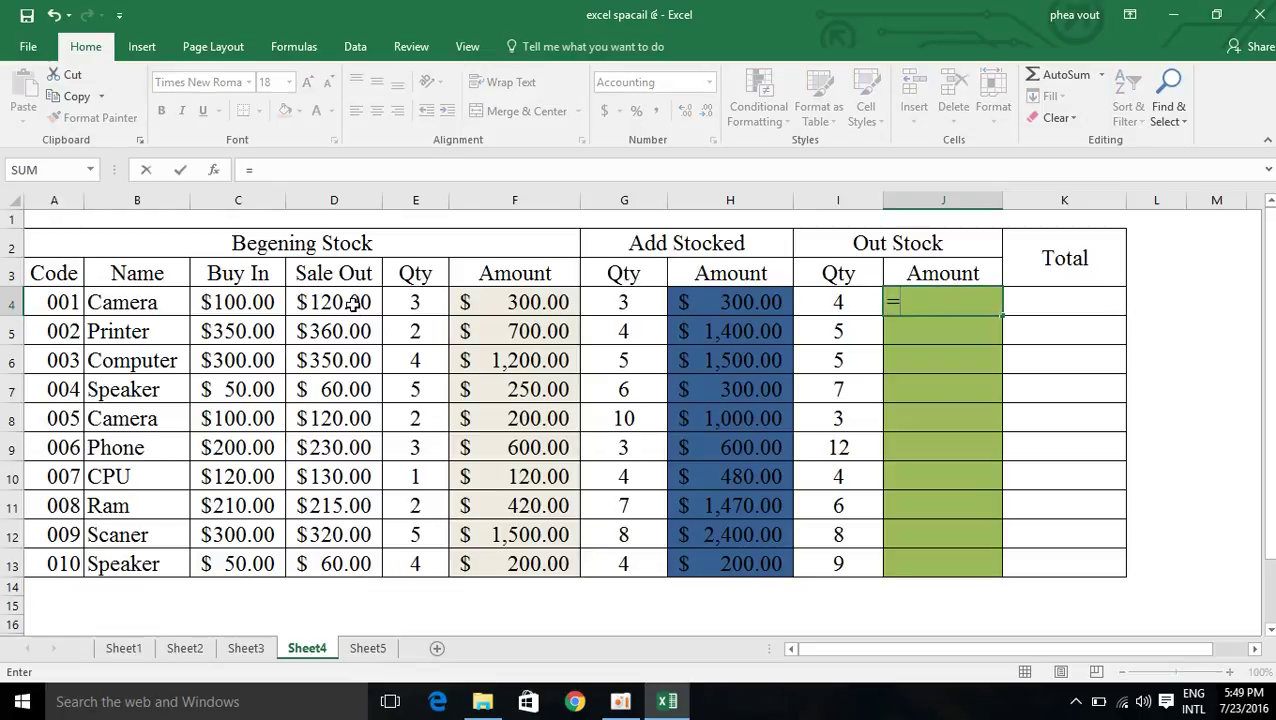
click(353, 304)
text(*)
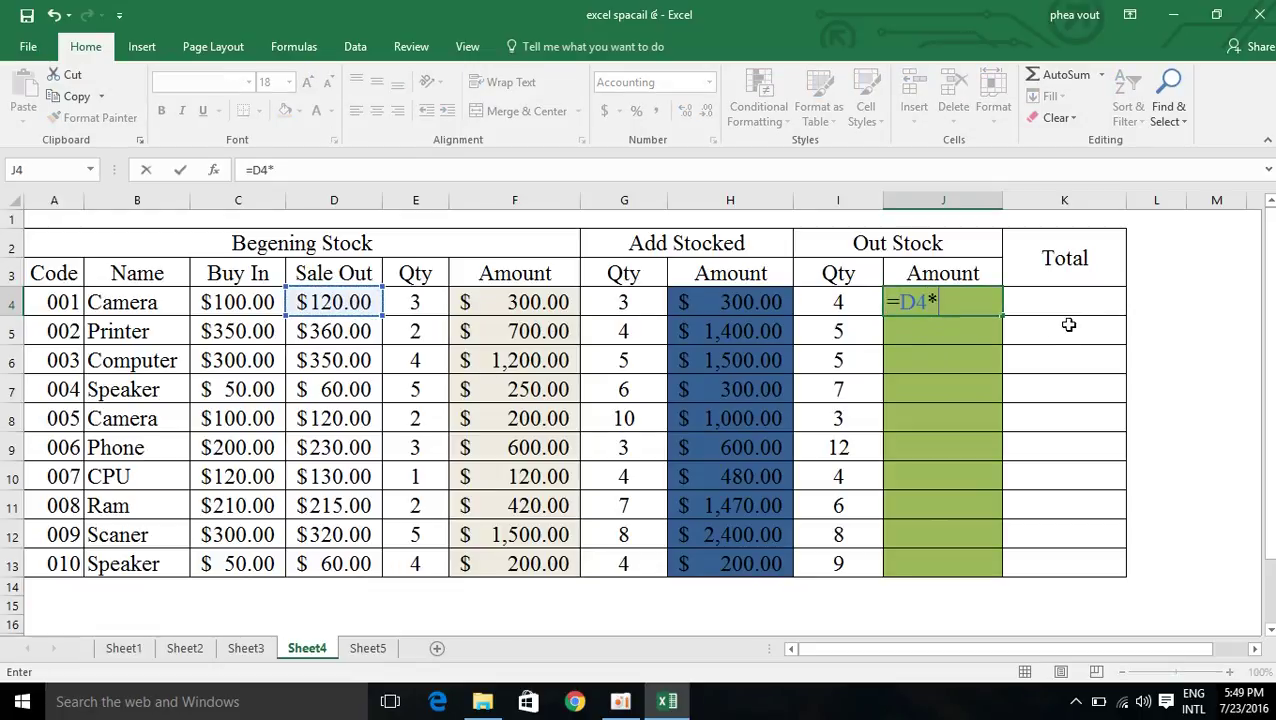
click(832, 306)
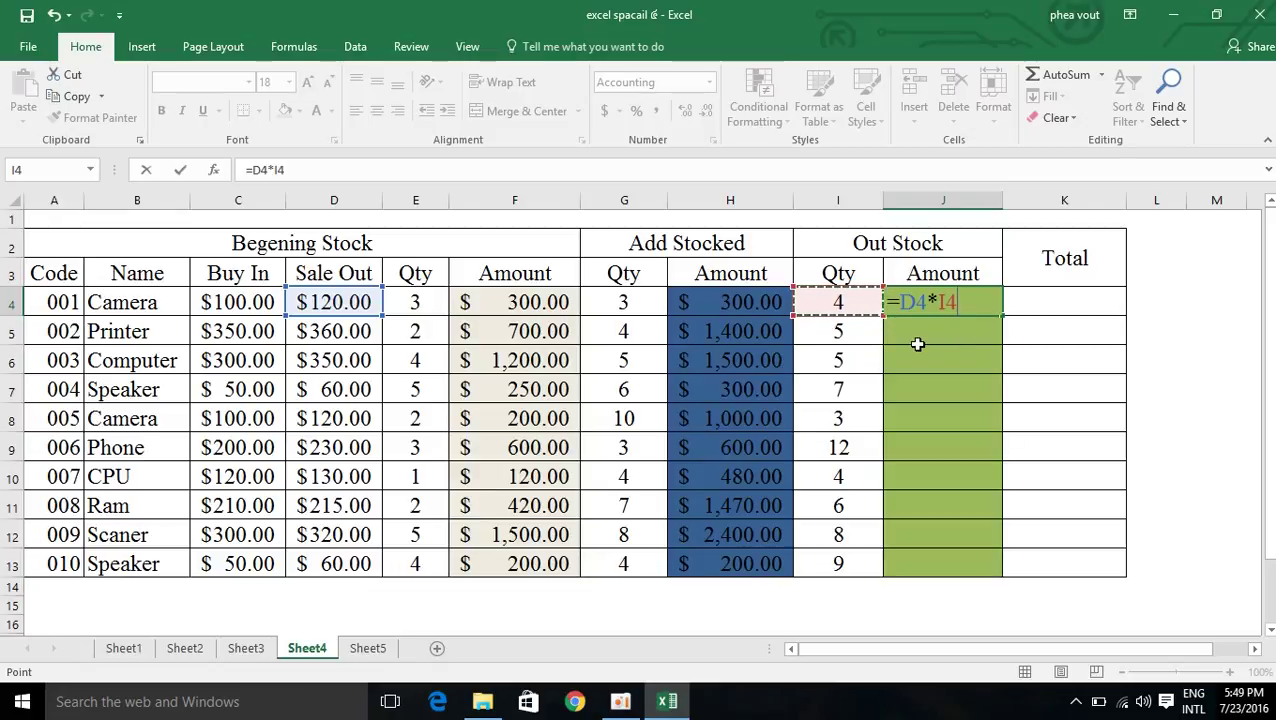
key(Return)
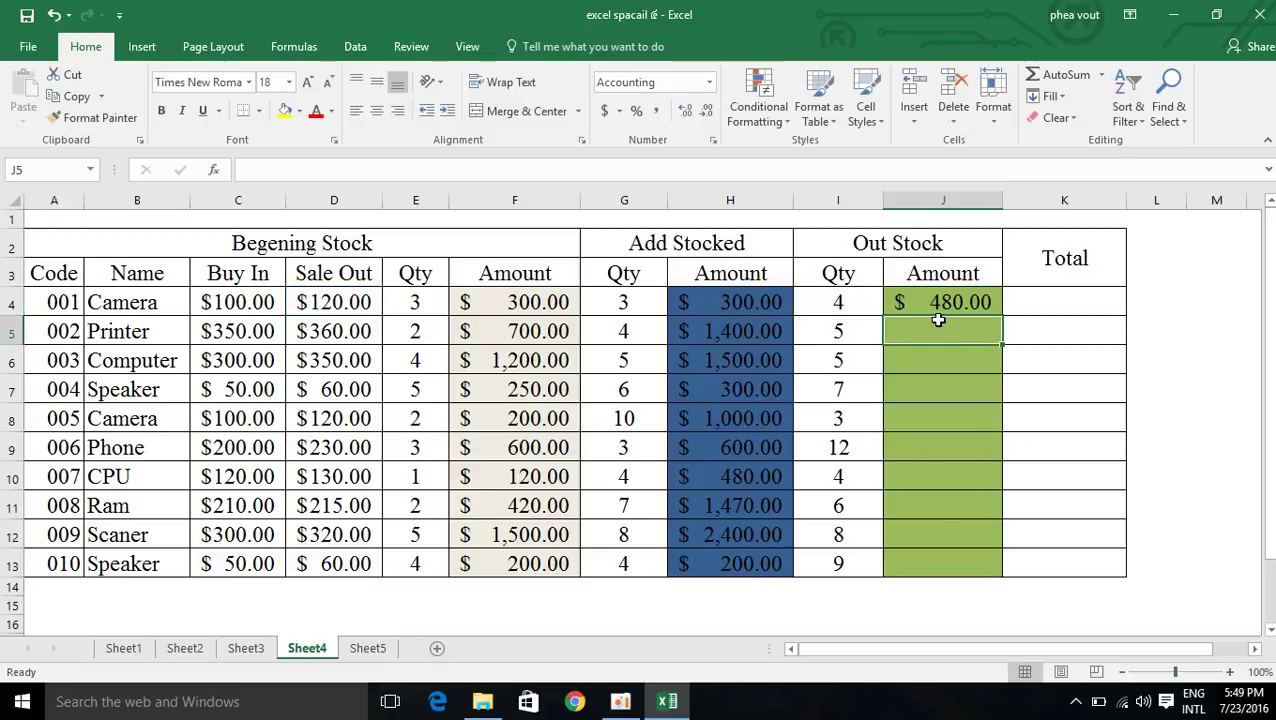
click(980, 302)
mouse_move(999, 315)
mouse_down()
mouse_move(1011, 381)
mouse_move(1005, 572)
mouse_up()
click(968, 614)
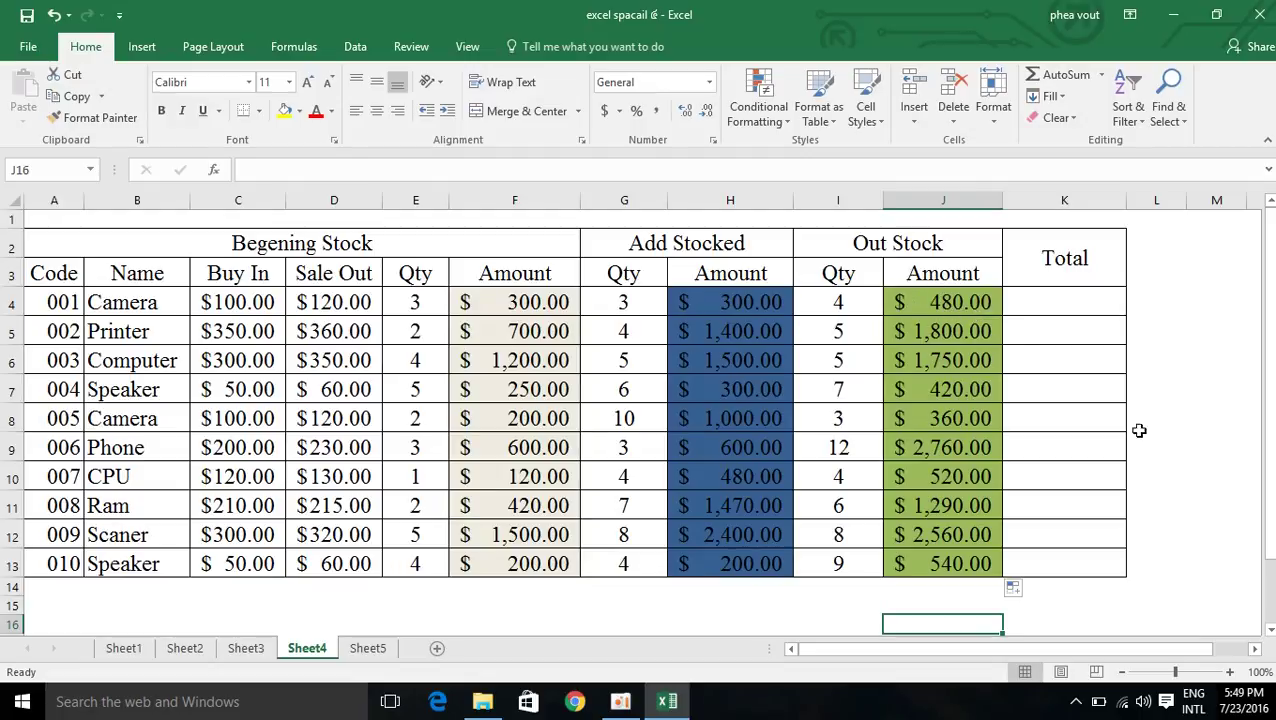
click(966, 303)
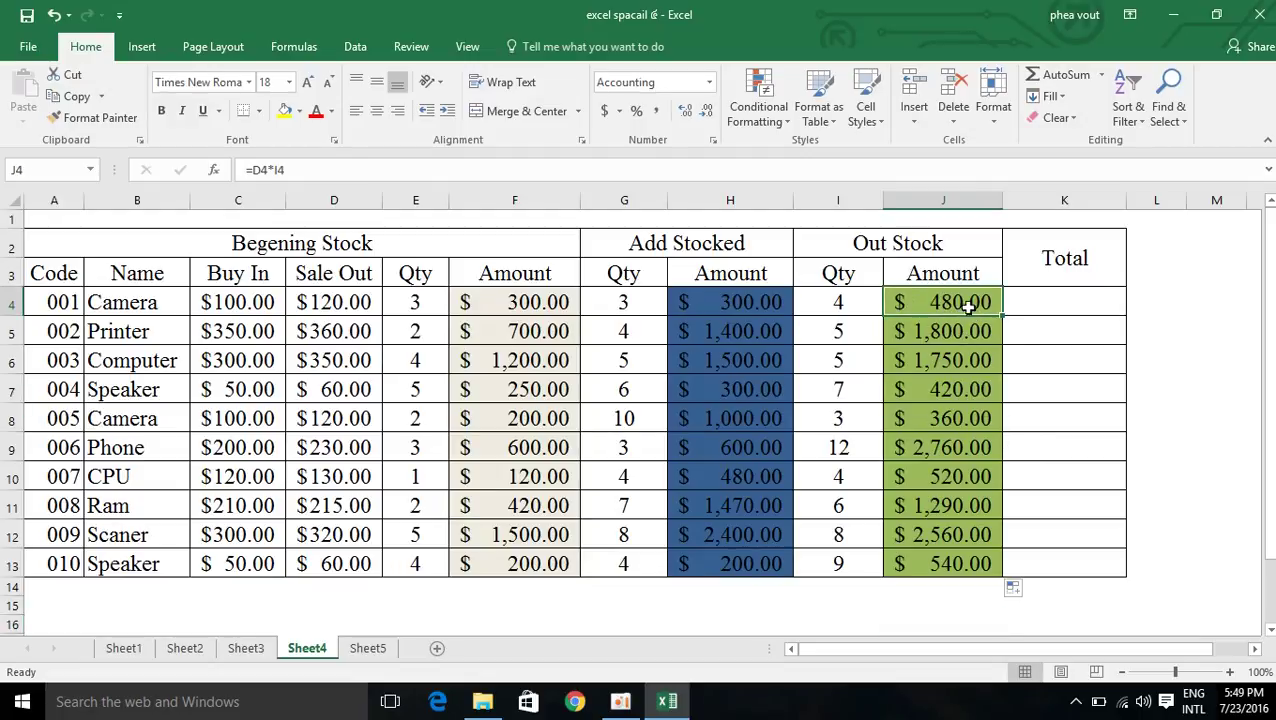
Step: Enter =F4+H4-J4 in K4 and fill it down to K13, from $120.00 to $(140.00)
click(1058, 304)
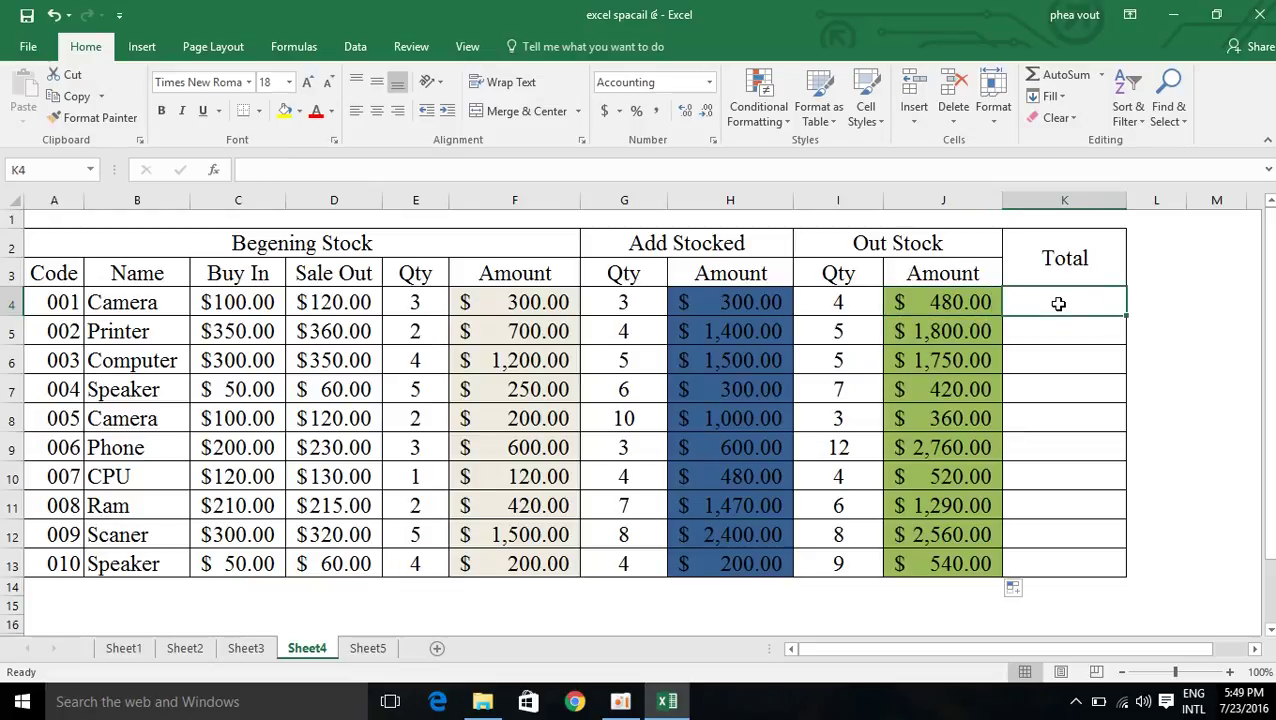
text(=)
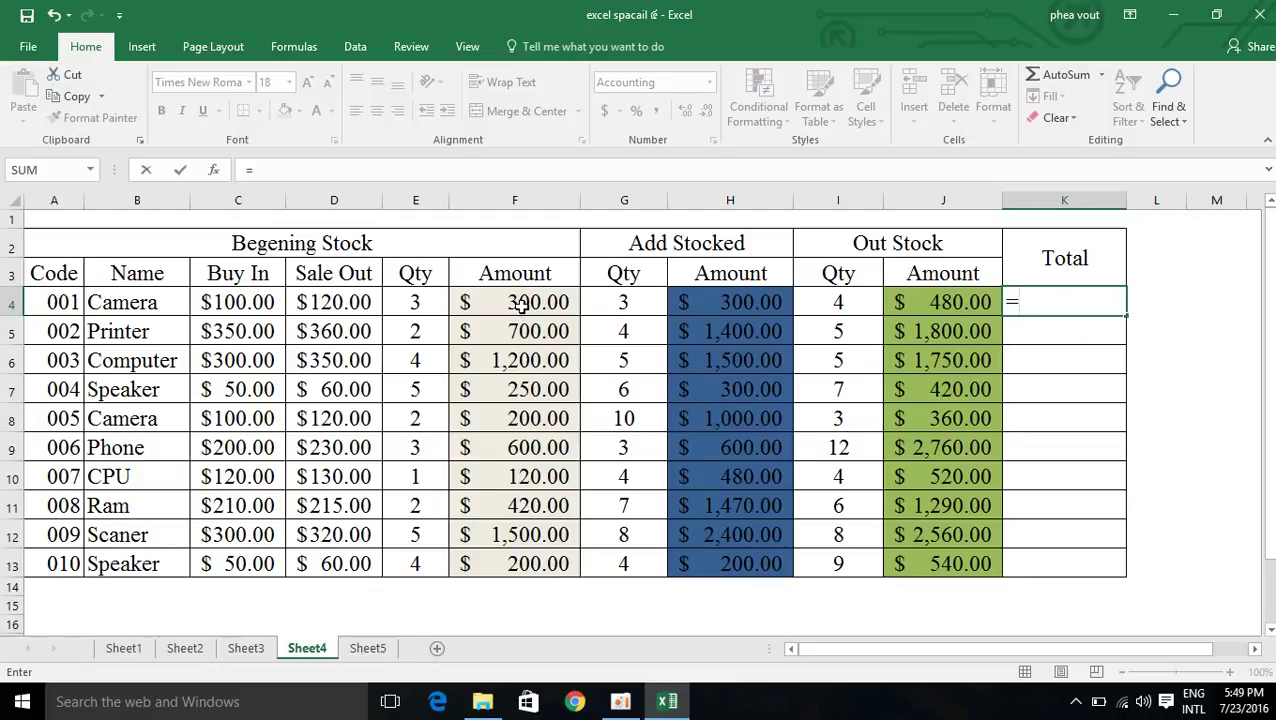
click(521, 306)
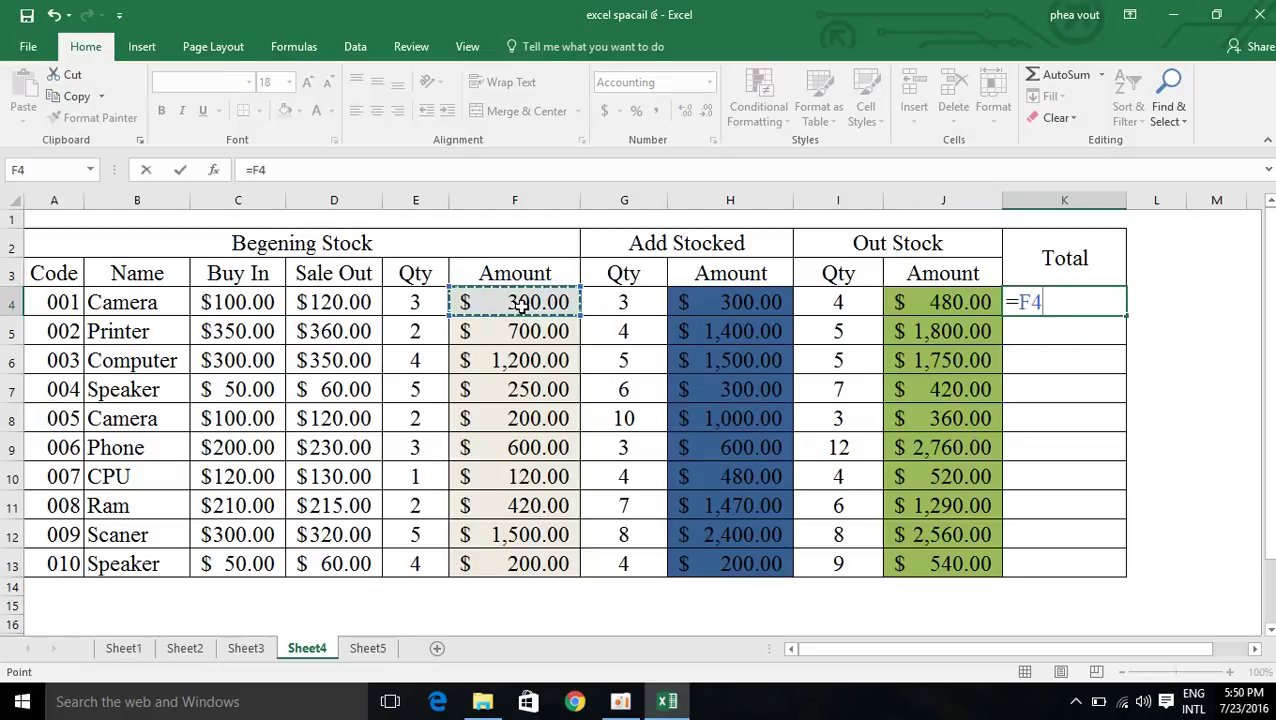
text(+)
click(734, 309)
text(-)
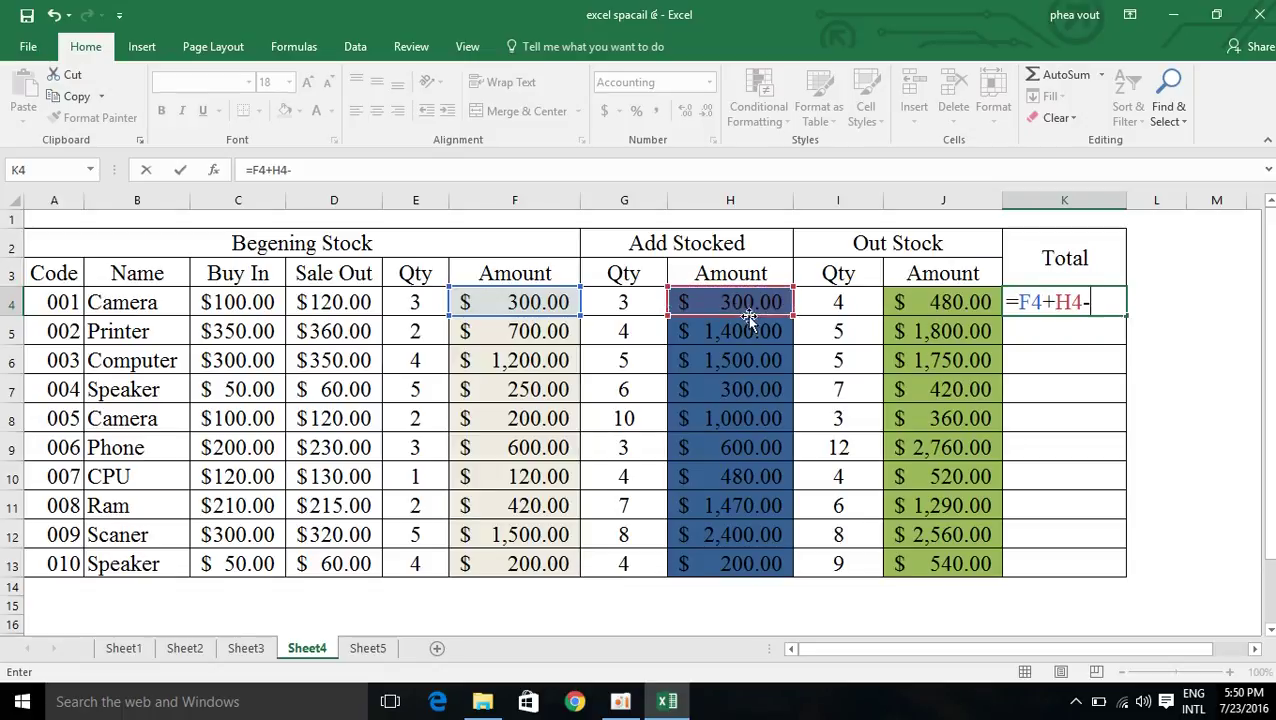
click(918, 310)
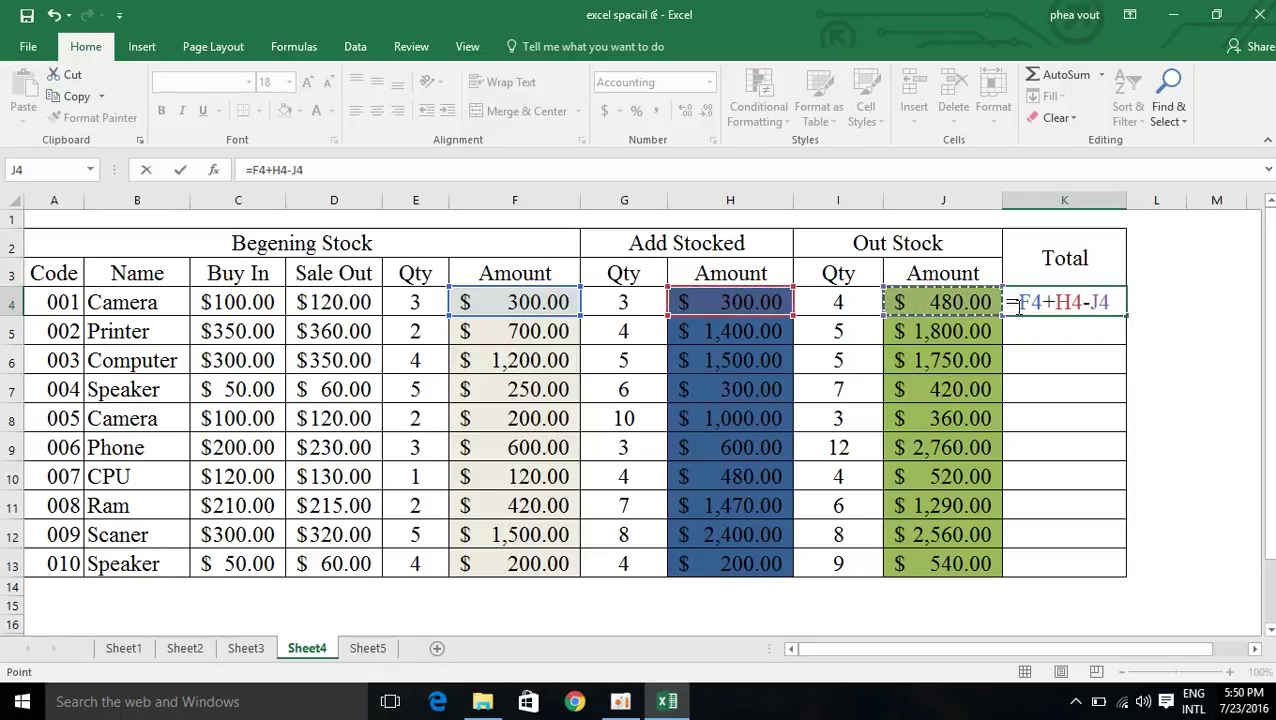
key(Return)
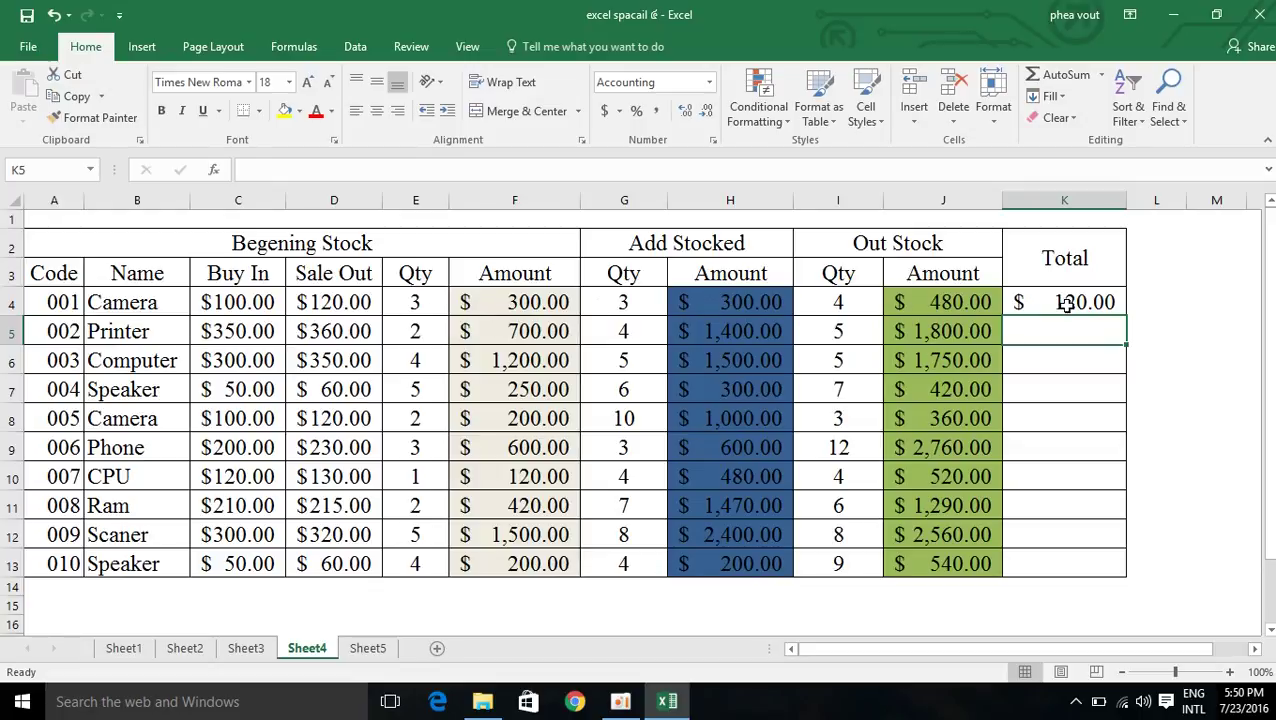
click(1112, 308)
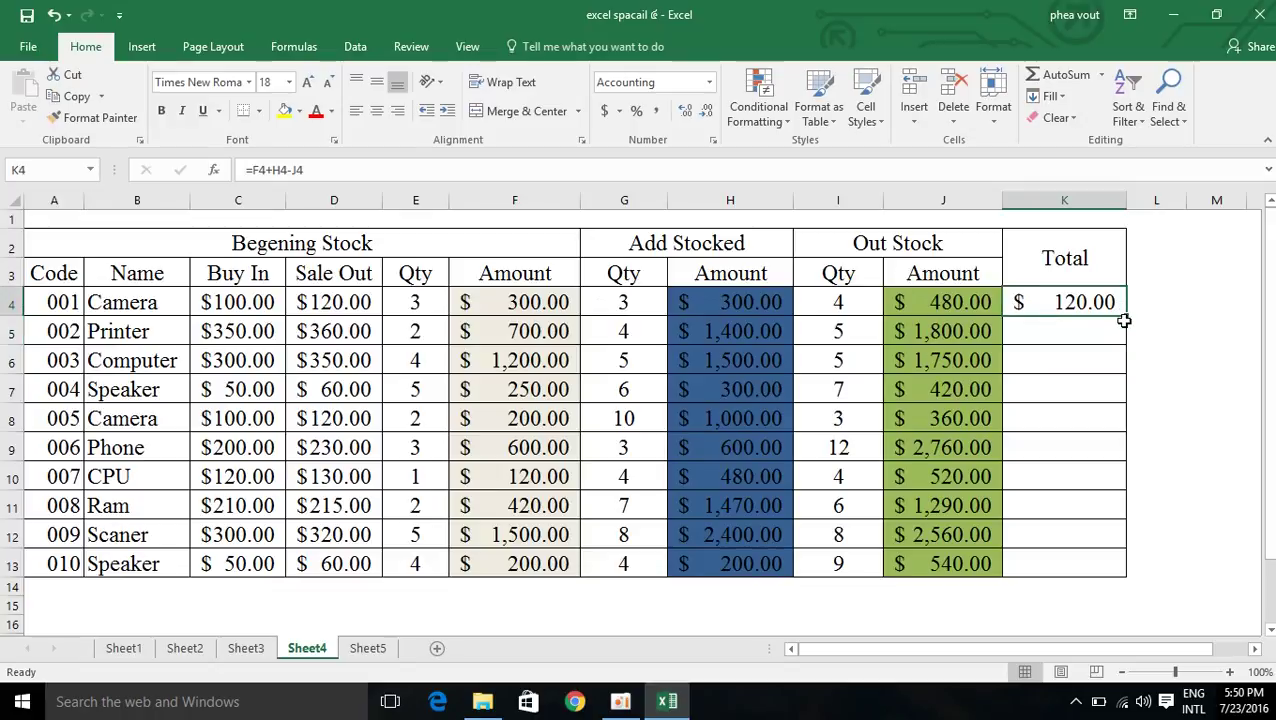
drag(1125, 317, 1128, 574)
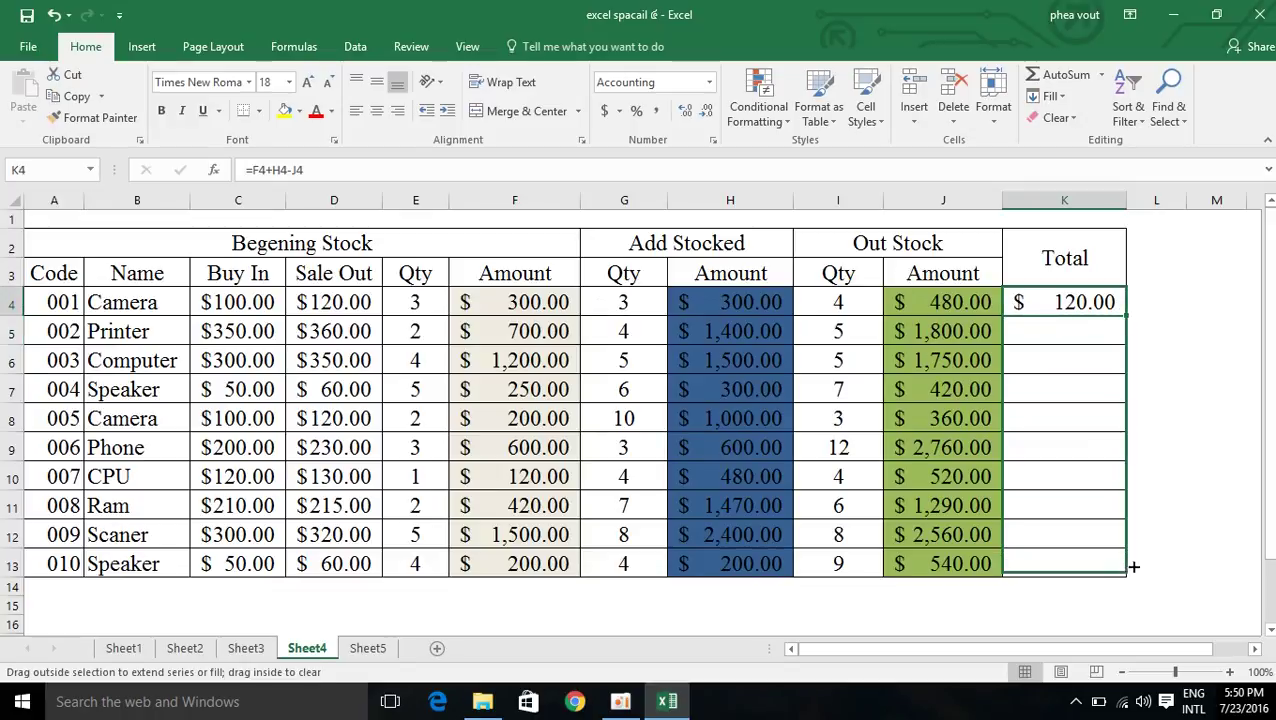
click(1084, 532)
click(1061, 450)
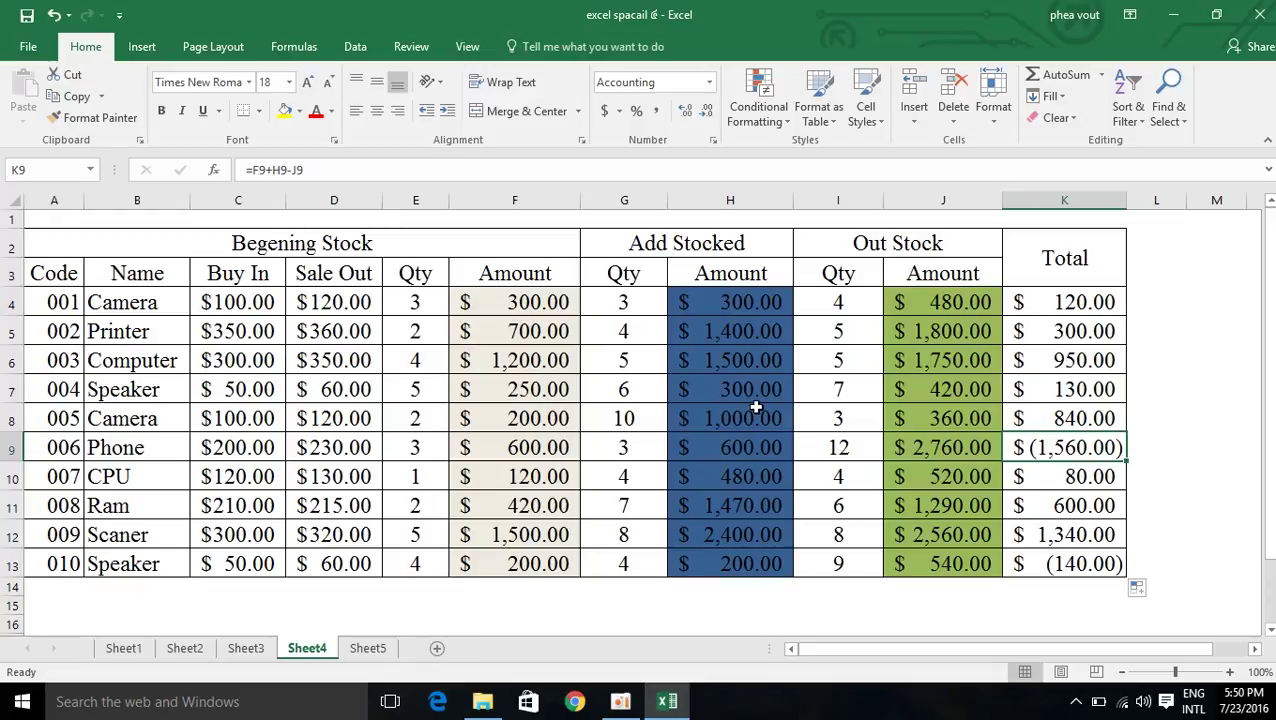
scroll(812, 379, down, 2)
scroll(812, 365, up, 2)
scroll(735, 464, down, 1)
scroll(743, 466, up, 1)
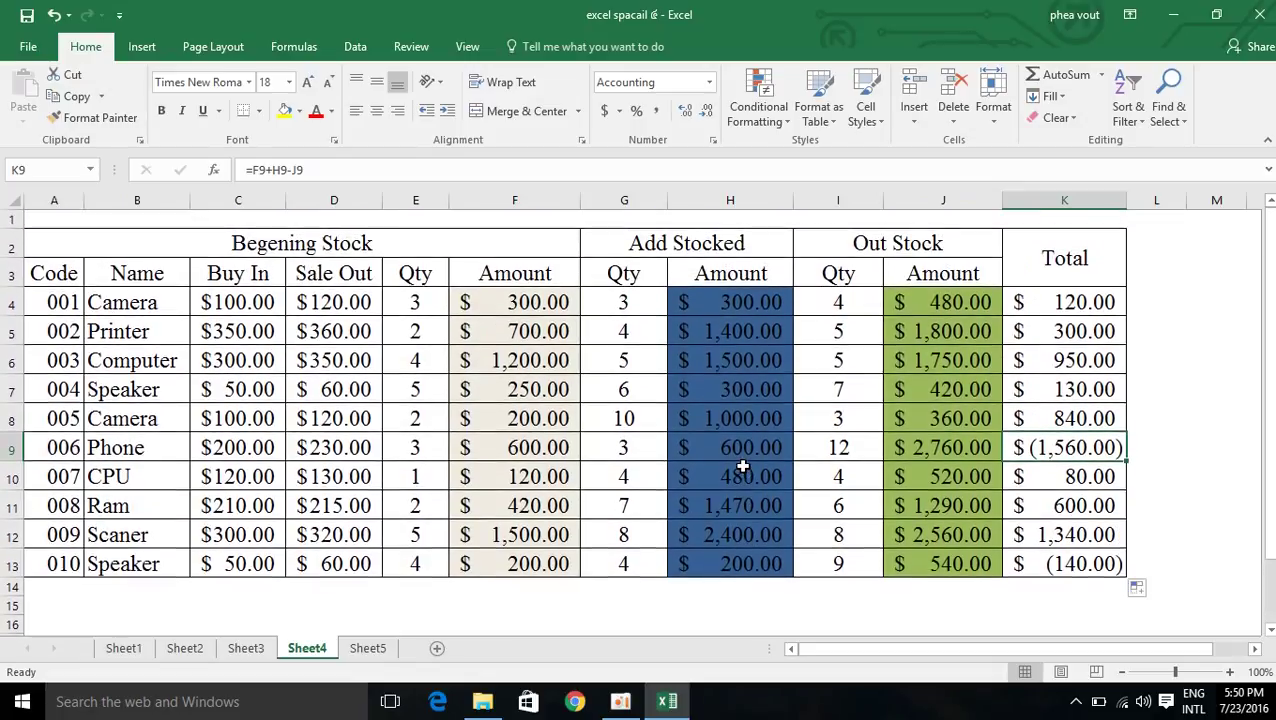